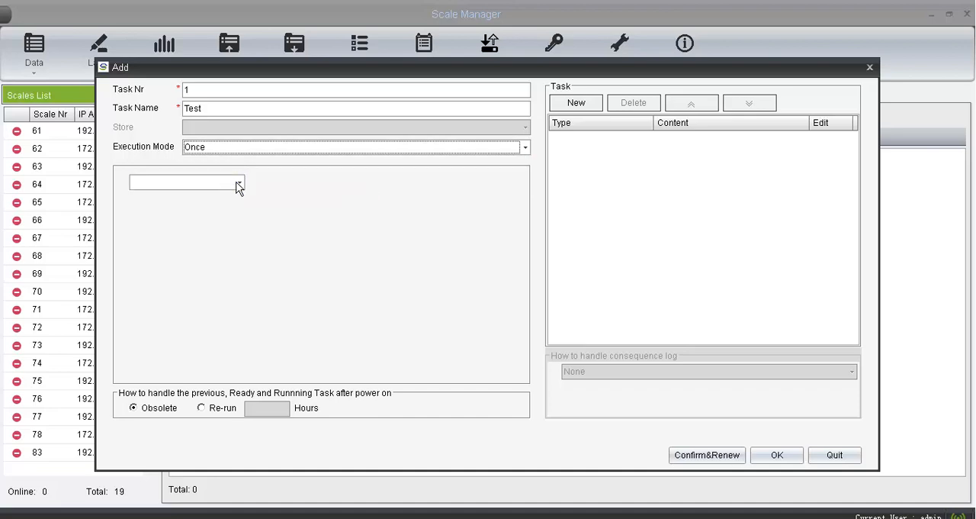
# - Schedule the one-time execution for 2016-11-23 at 00:01:12
pyautogui.click(239, 184)
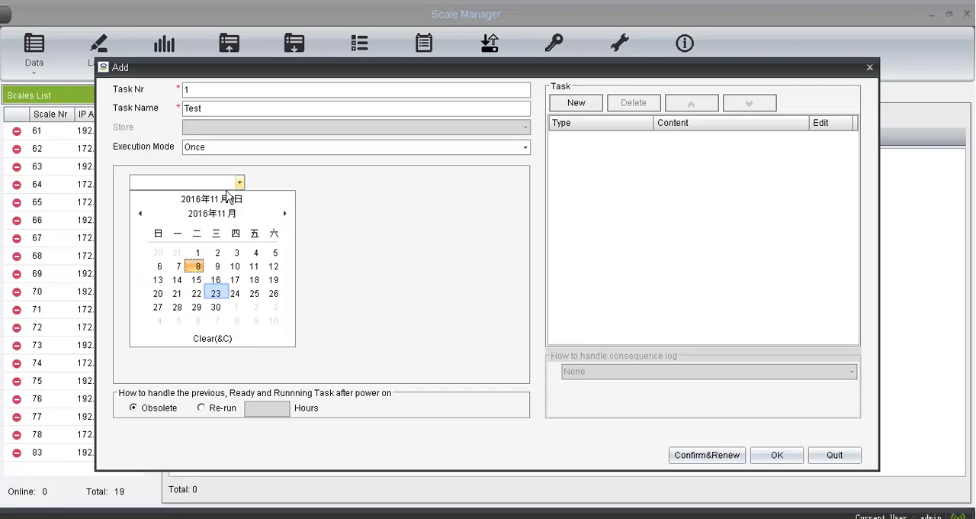
pyautogui.click(216, 294)
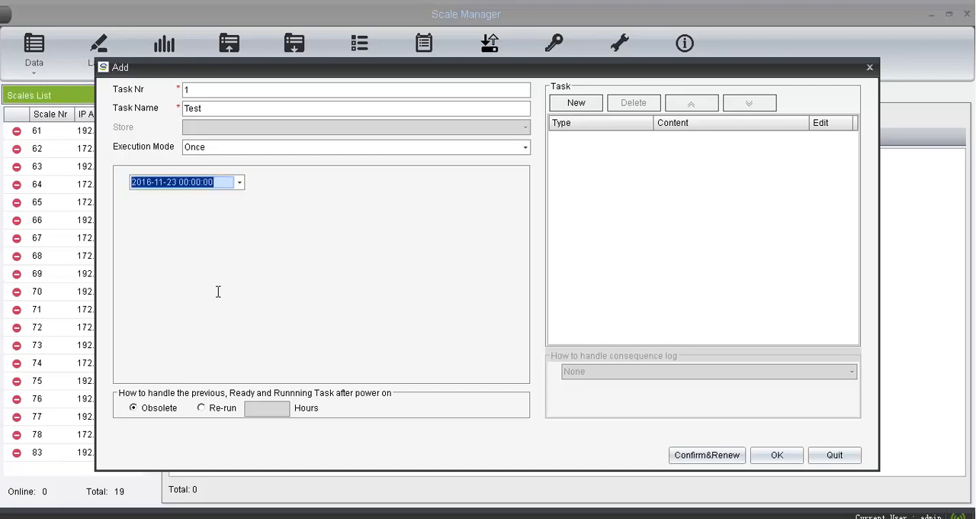
pyautogui.click(197, 183)
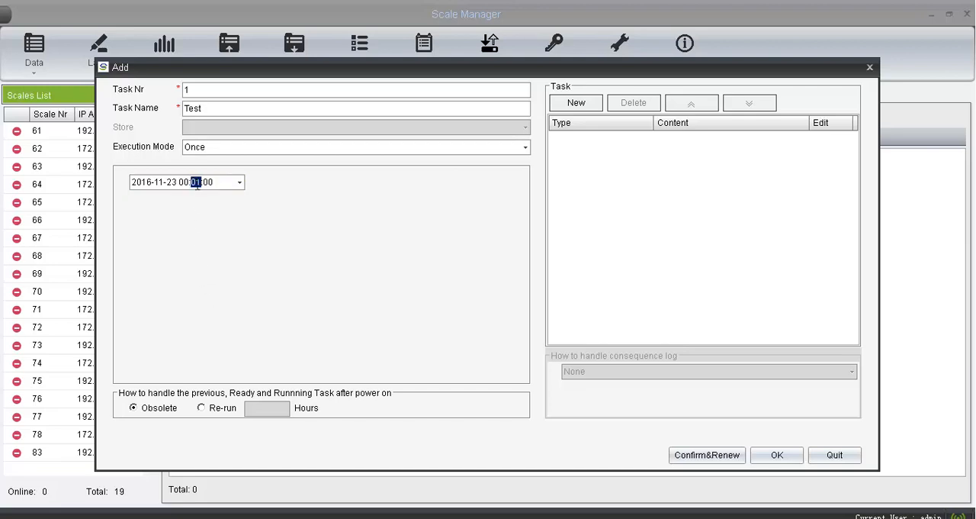
pyautogui.click(216, 185)
pyautogui.write('12')
# - Change the task's execution mode to Repeat and set a fixed execution time of 00:09:02
pyautogui.click(268, 151)
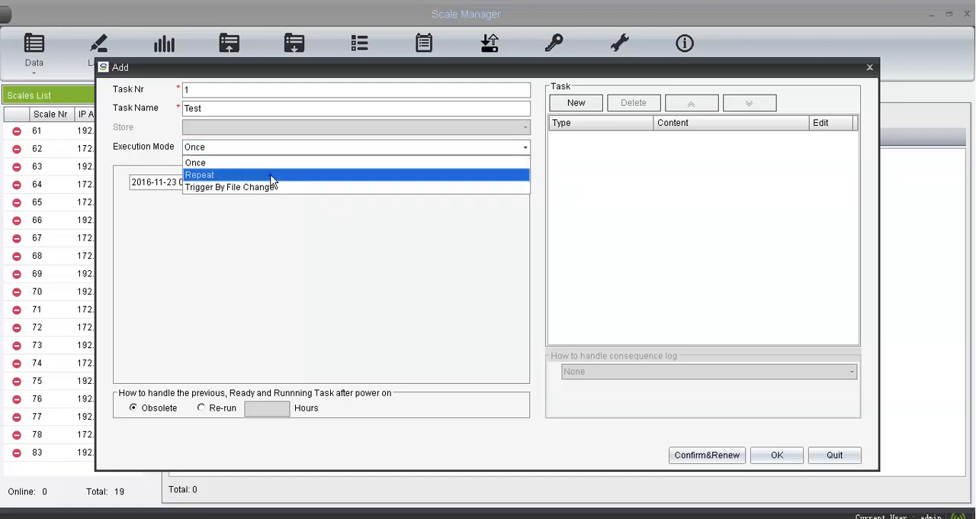
pyautogui.click(273, 174)
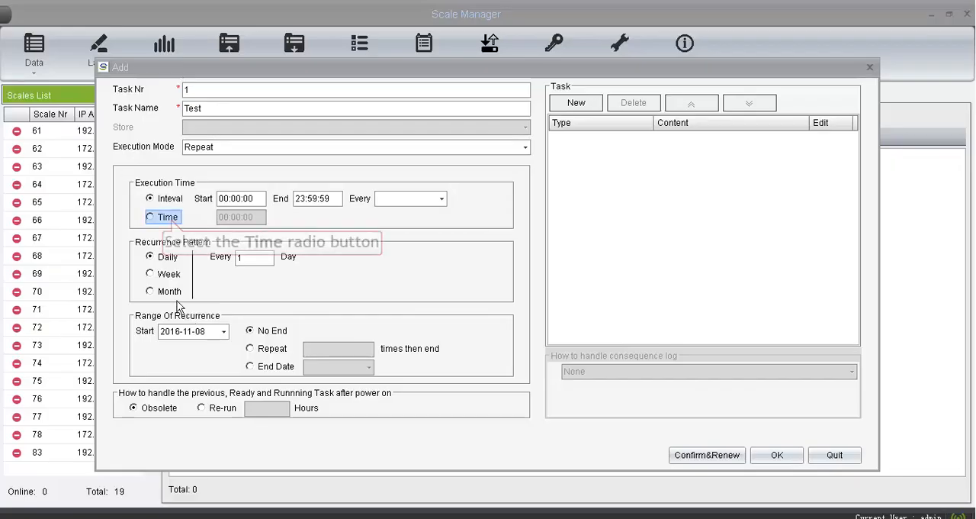
pyautogui.click(171, 218)
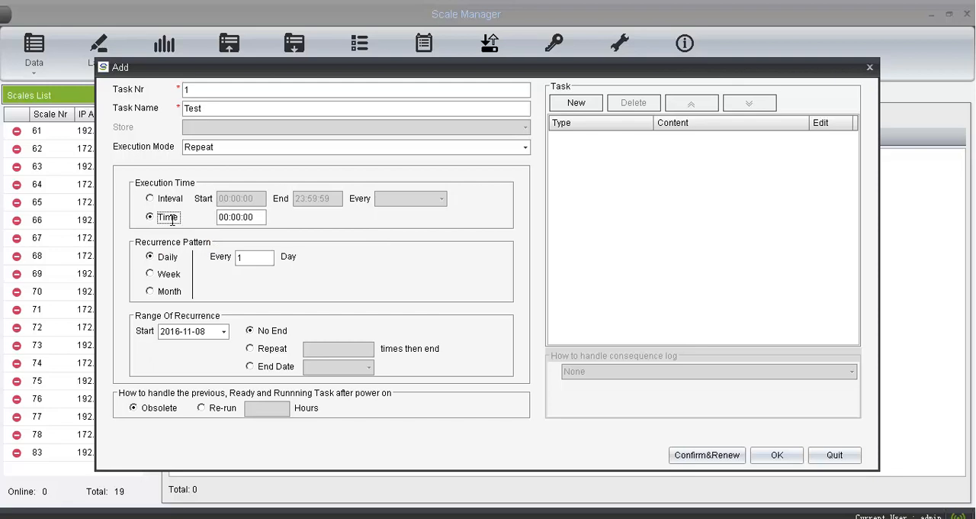
pyautogui.doubleClick(237, 218)
pyautogui.write('0902')
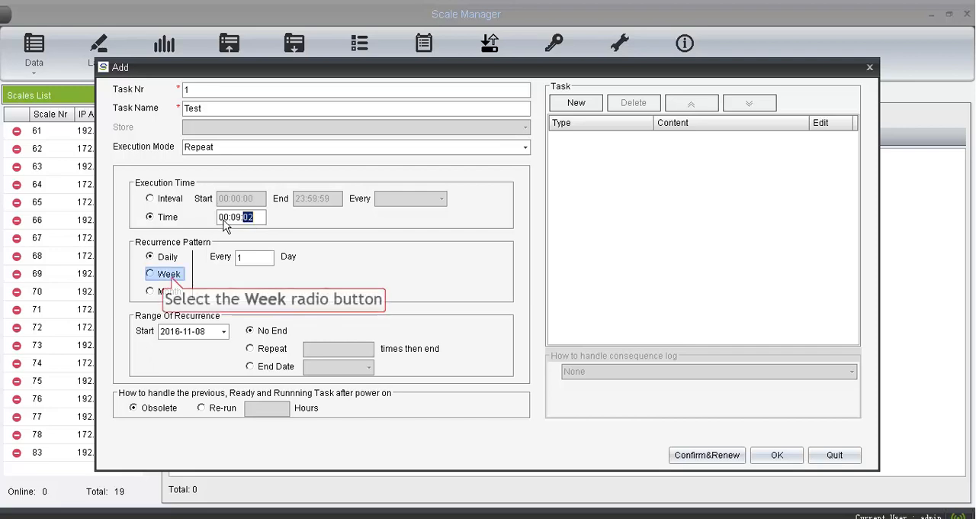
# - Set the recurrence pattern to weekly on Sunday and Wednesday
pyautogui.click(170, 275)
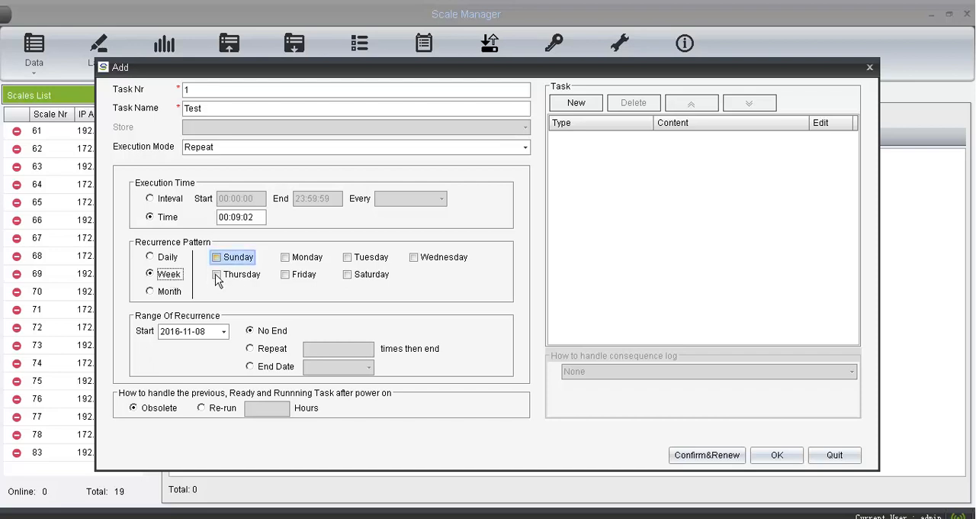
pyautogui.click(239, 260)
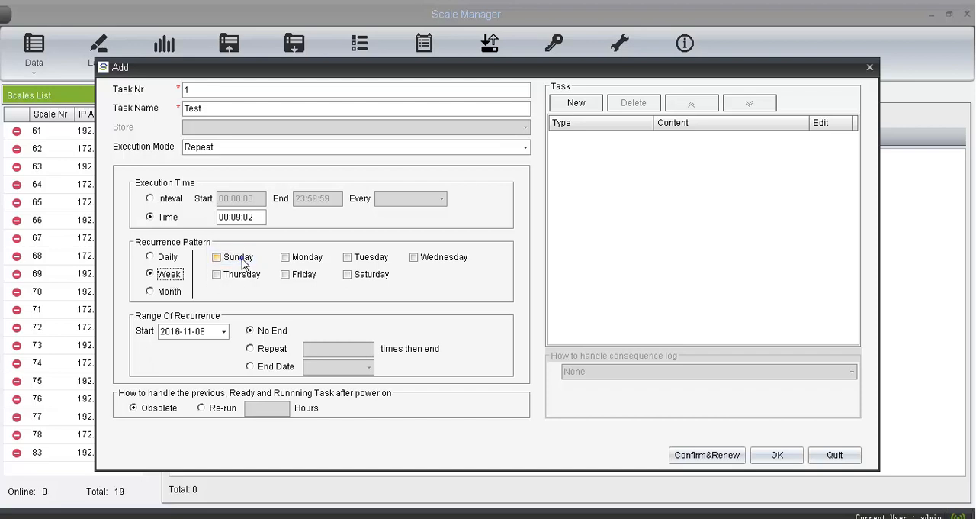
pyautogui.click(422, 258)
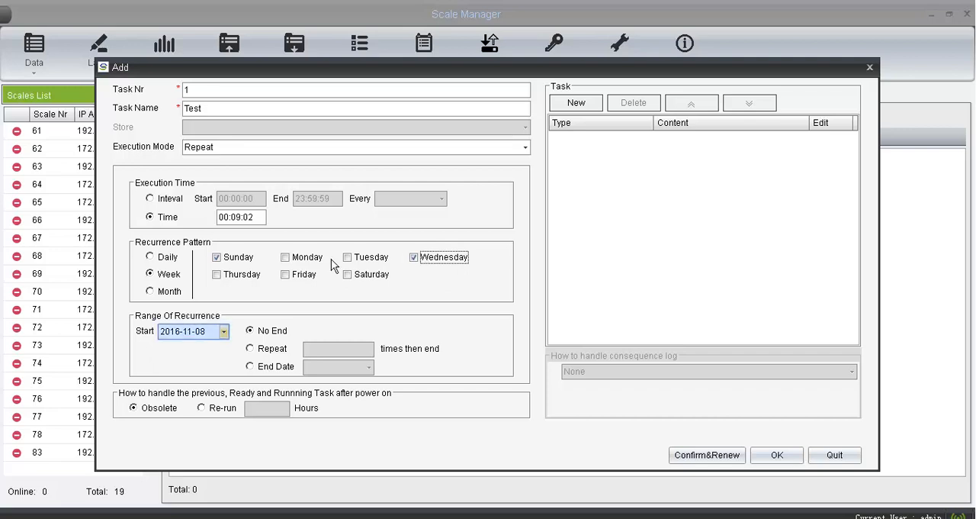
# - Set the range of recurrence to start on 2016-11-21 and end on the date 2017-01-17
pyautogui.click(223, 333)
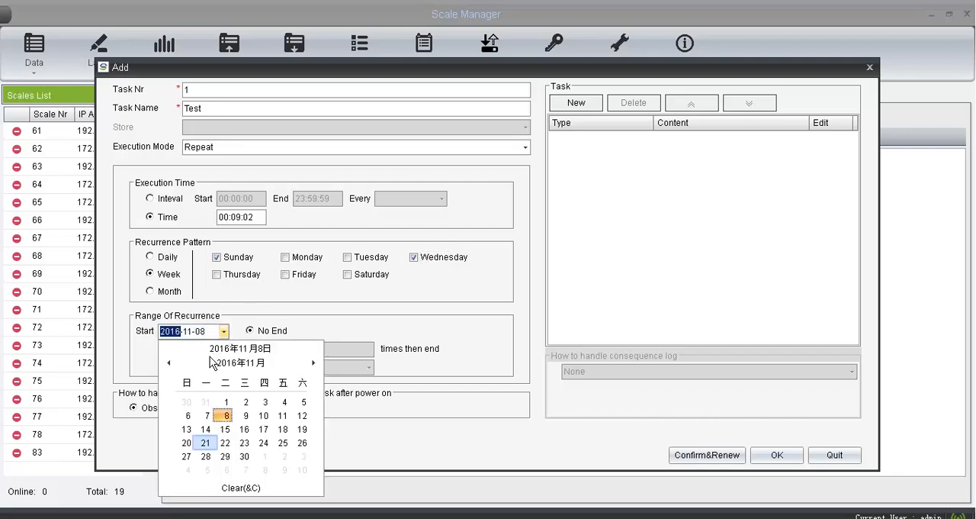
pyautogui.click(205, 444)
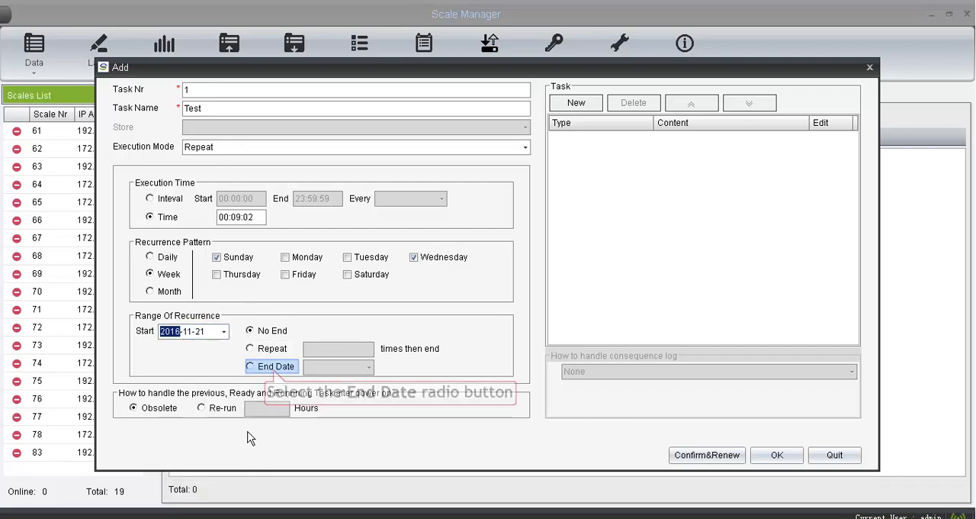
pyautogui.click(275, 372)
pyautogui.click(369, 367)
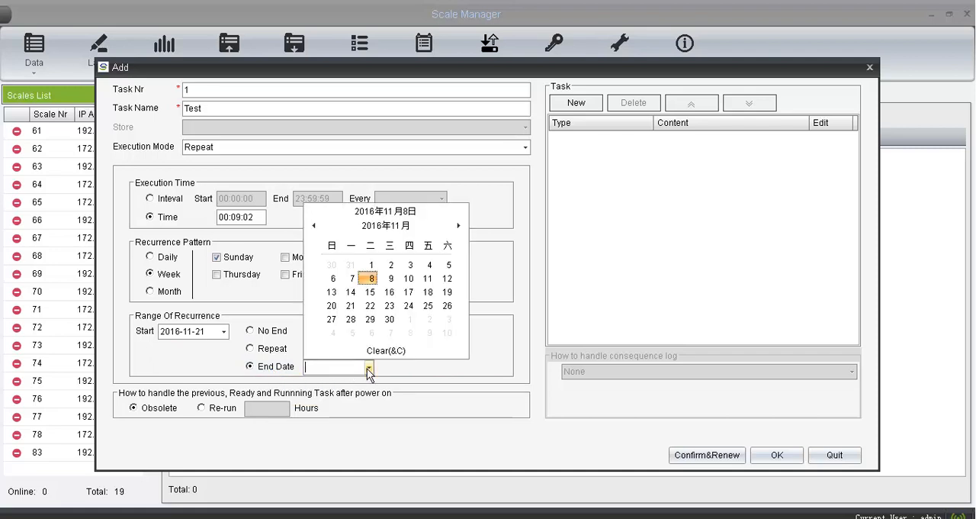
pyautogui.click(457, 226)
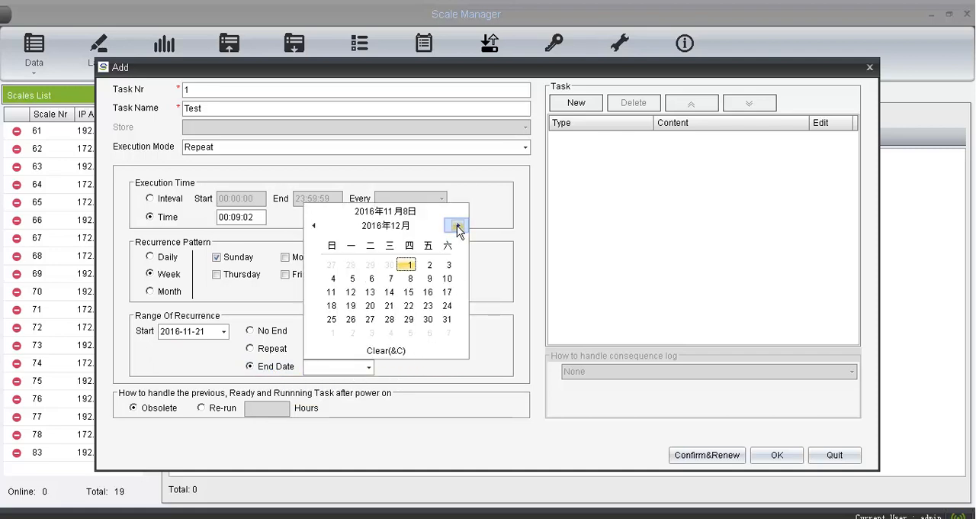
pyautogui.click(458, 226)
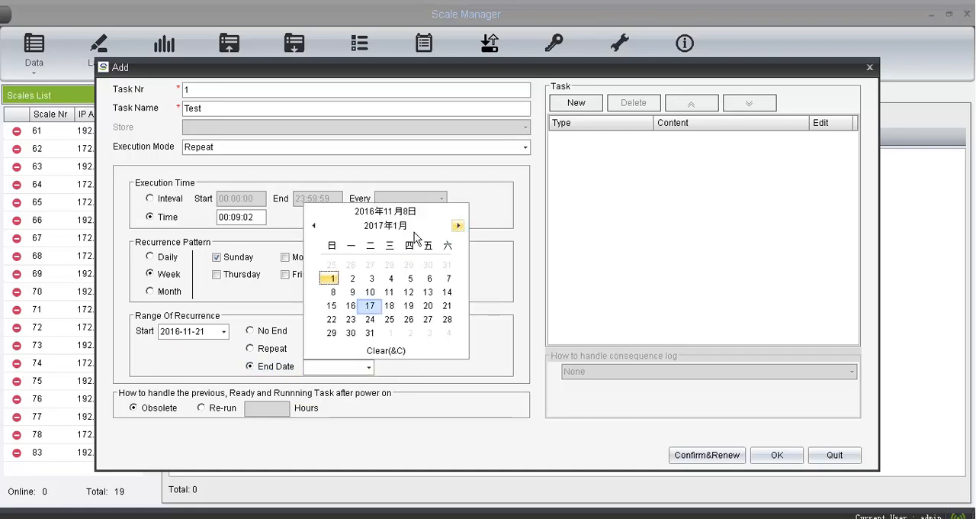
pyautogui.click(370, 306)
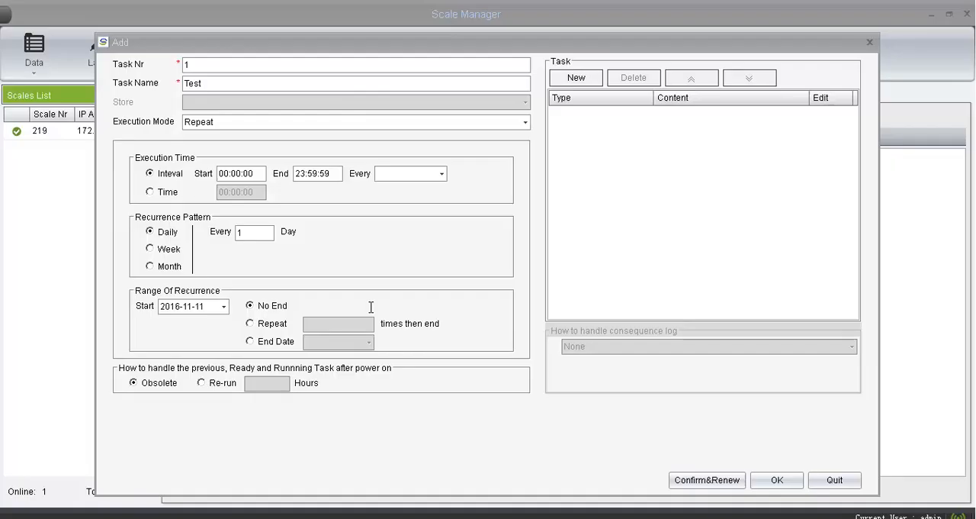
# - Set the execution interval to start at 00:07:00, end at 06:00:00 and run every 5 hours
pyautogui.click(236, 174)
pyautogui.write('7')
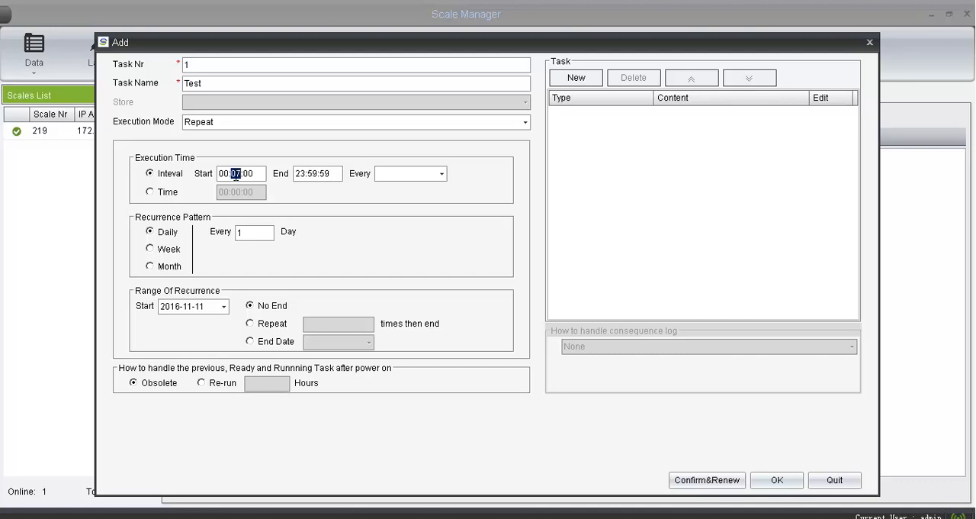
pyautogui.click(300, 175)
pyautogui.write('6')
pyautogui.press('Right')
pyautogui.write('0')
pyautogui.press('Right')
pyautogui.write('0')
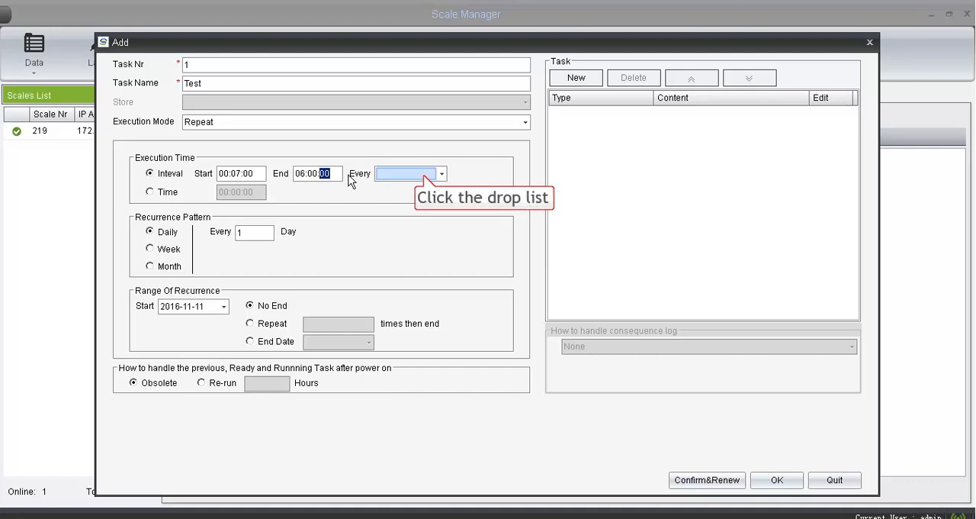
pyautogui.click(424, 175)
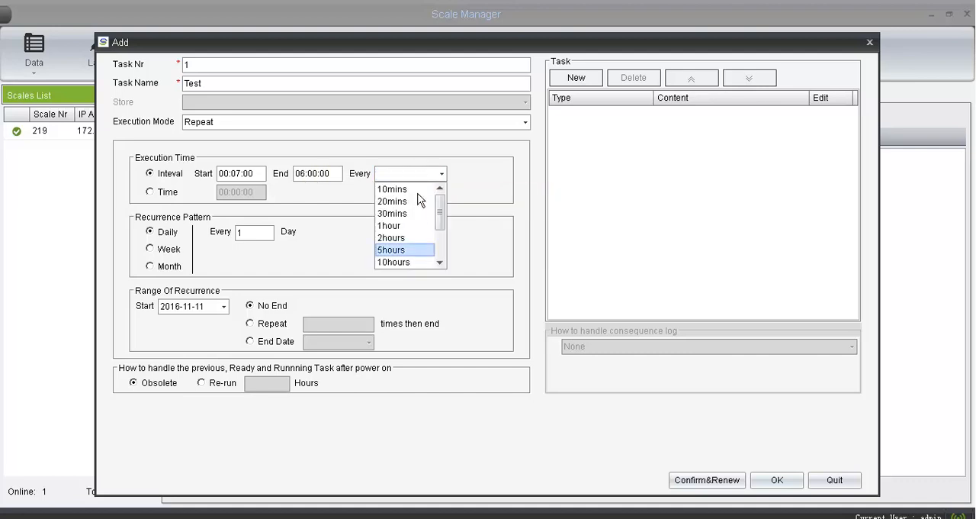
pyautogui.click(418, 250)
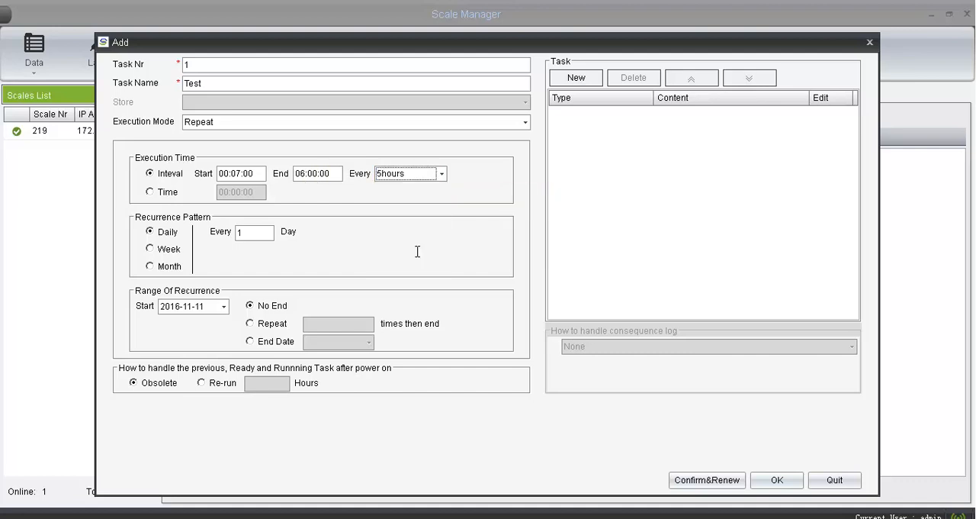
# - Make the daily recurrence run every 3 days, with the range starting on 2016-12-01
pyautogui.doubleClick(253, 235)
pyautogui.write('3')
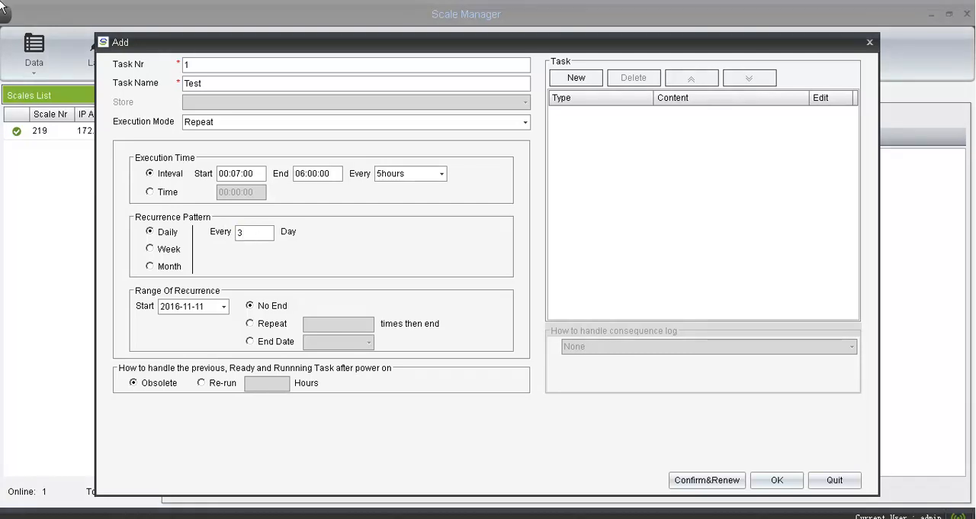
pyautogui.click(223, 306)
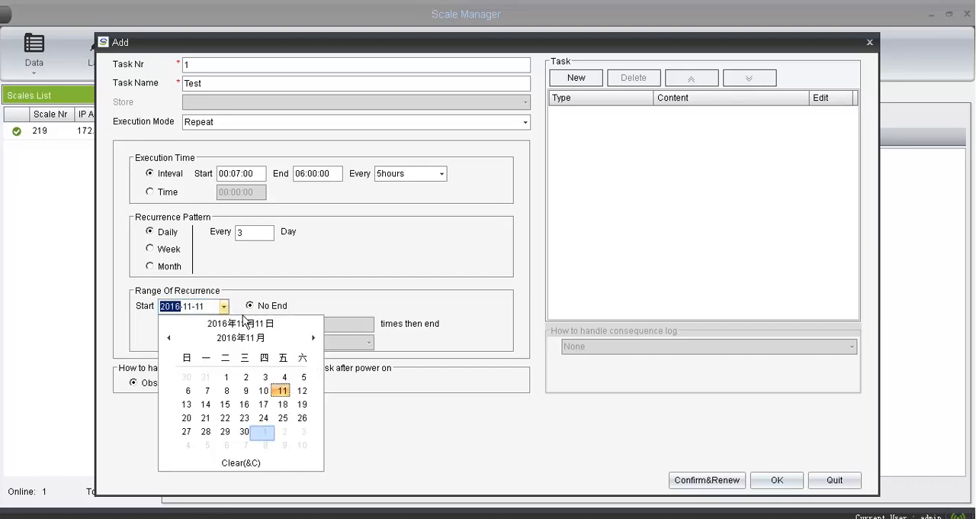
pyautogui.click(265, 432)
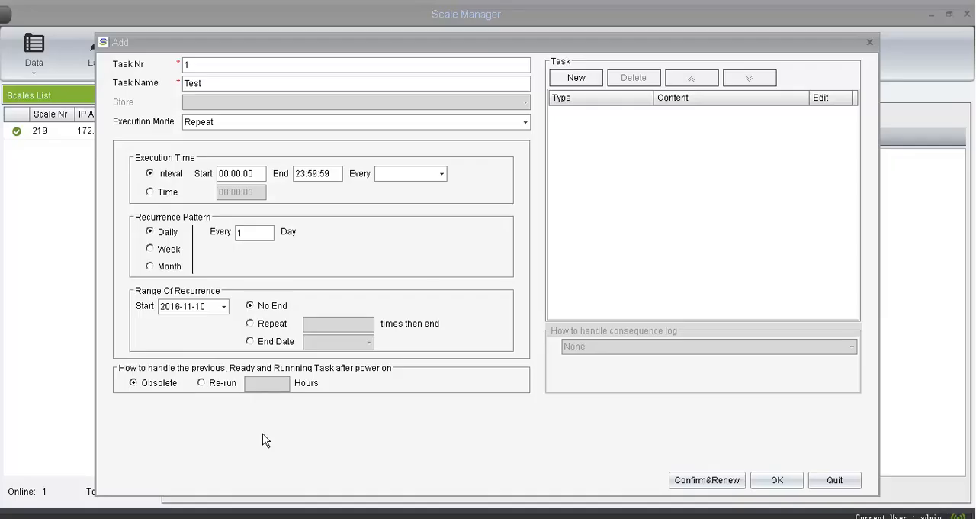
# - Set a fixed execution time of 00:08:00 and a monthly recurrence in January, February and March
pyautogui.click(150, 192)
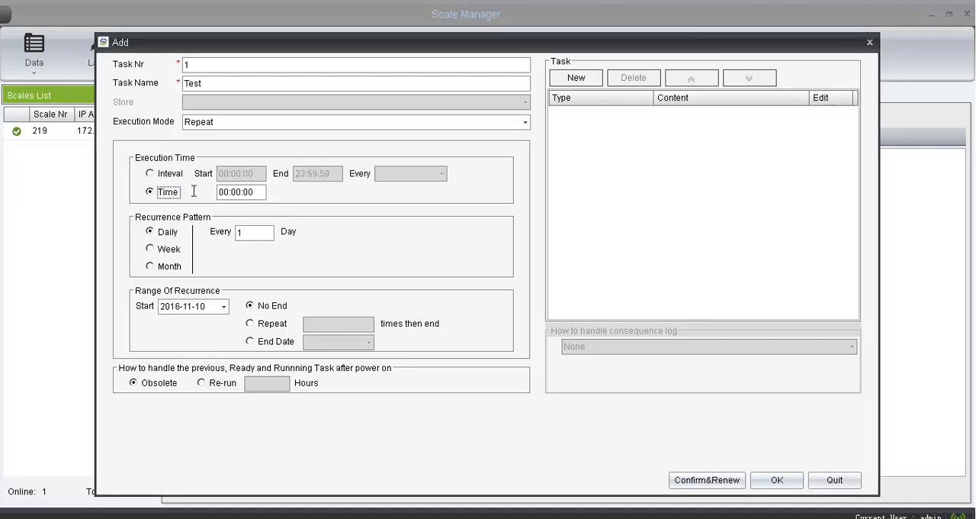
pyautogui.click(235, 191)
pyautogui.click(172, 266)
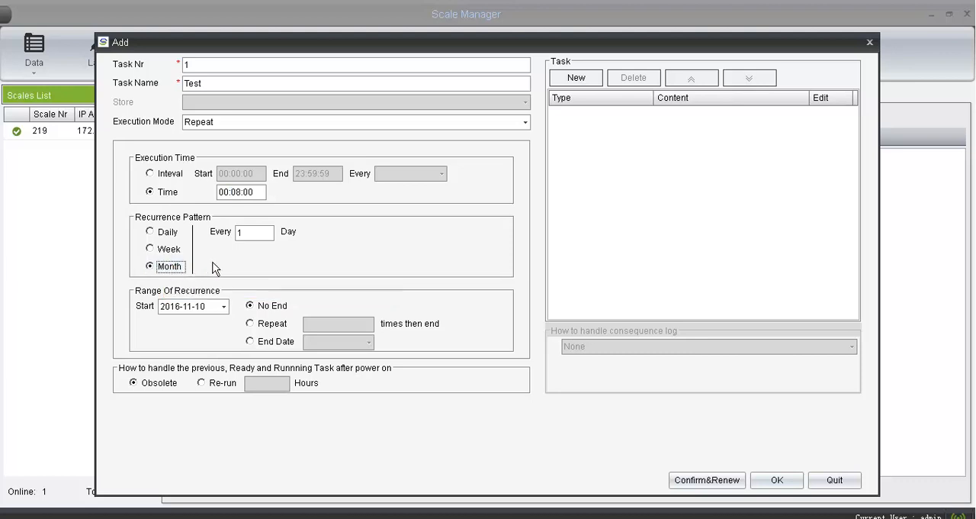
pyautogui.click(309, 235)
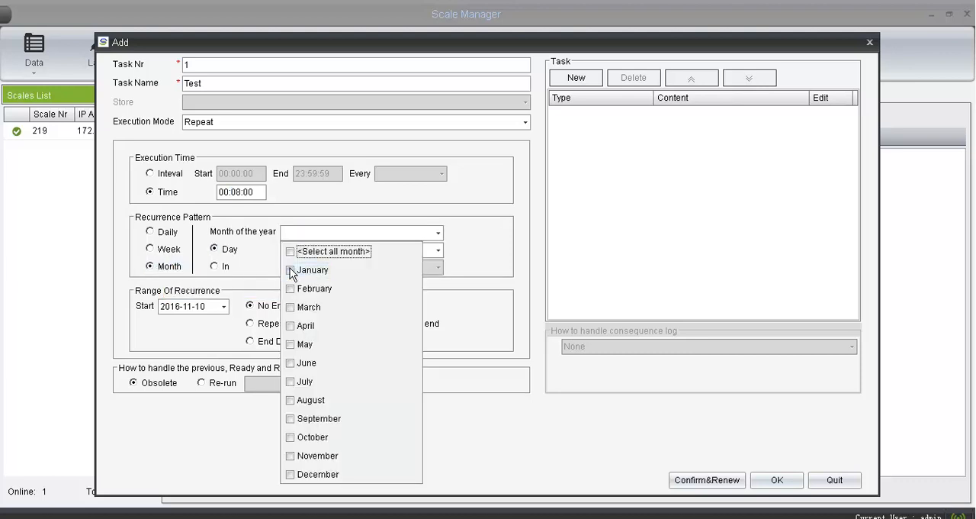
pyautogui.click(291, 271)
pyautogui.click(290, 290)
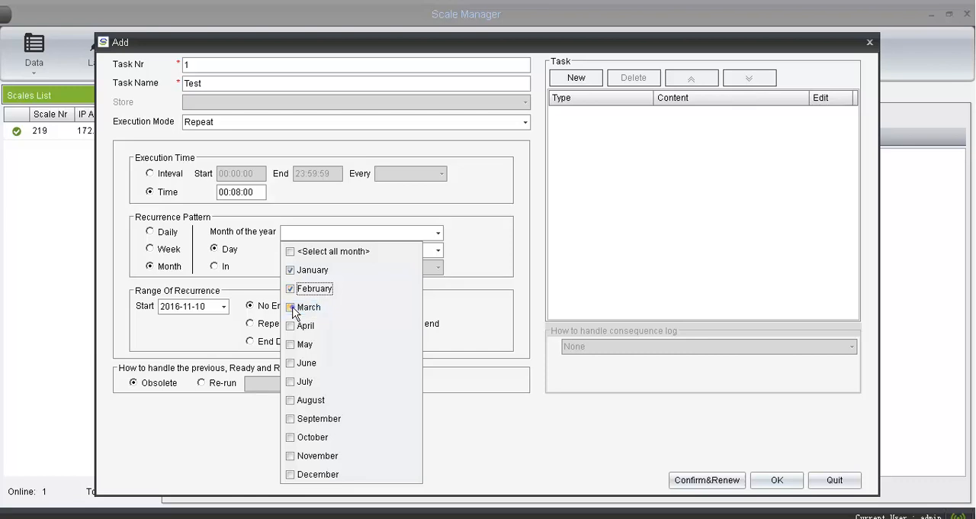
# - Make the monthly recurrence run on day 2 of the chosen months
pyautogui.click(229, 249)
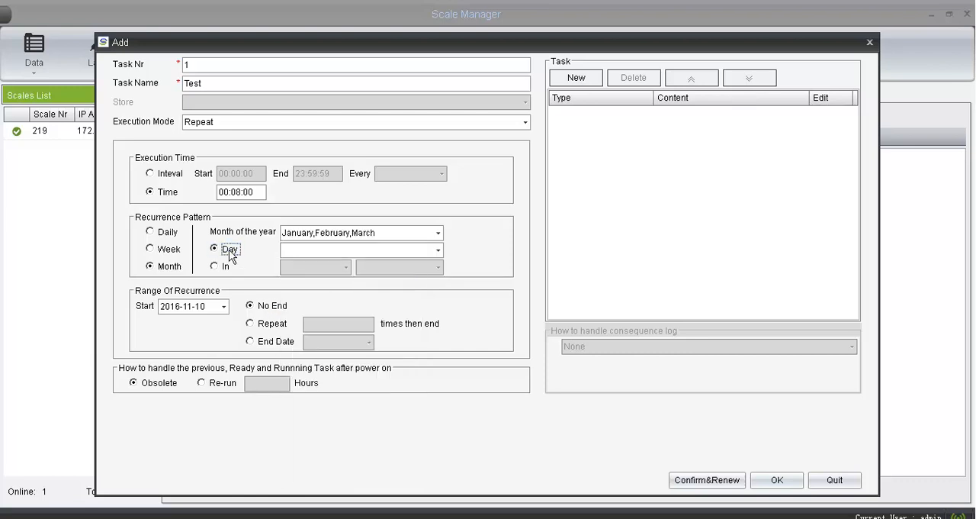
pyautogui.click(299, 250)
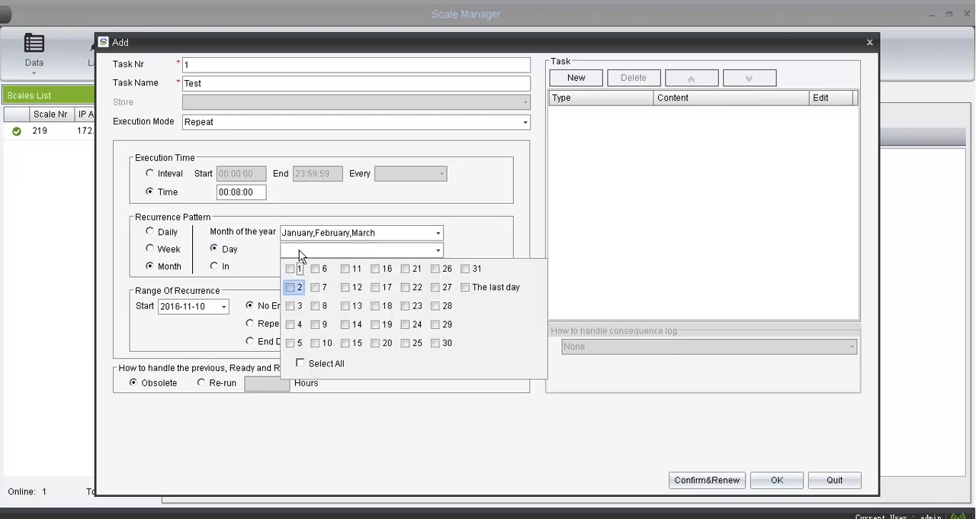
pyautogui.click(291, 287)
pyautogui.click(224, 306)
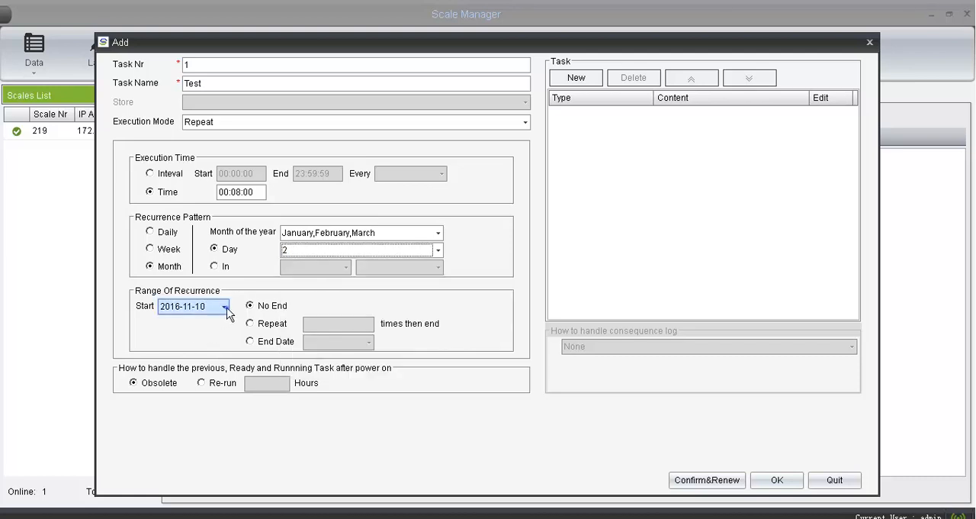
# - Set the start date of the monthly recurrence range to 2017-01-01
pyautogui.click(225, 305)
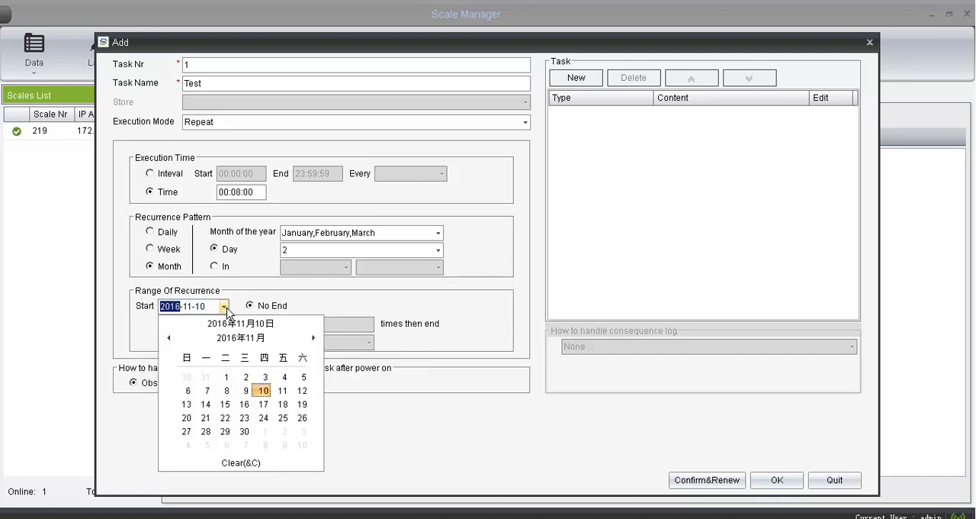
pyautogui.click(312, 338)
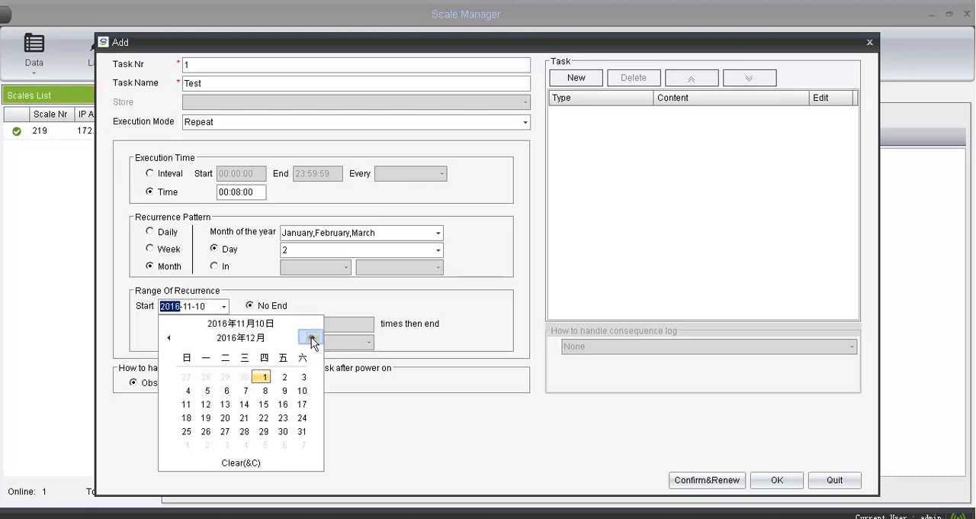
pyautogui.click(312, 339)
pyautogui.click(187, 378)
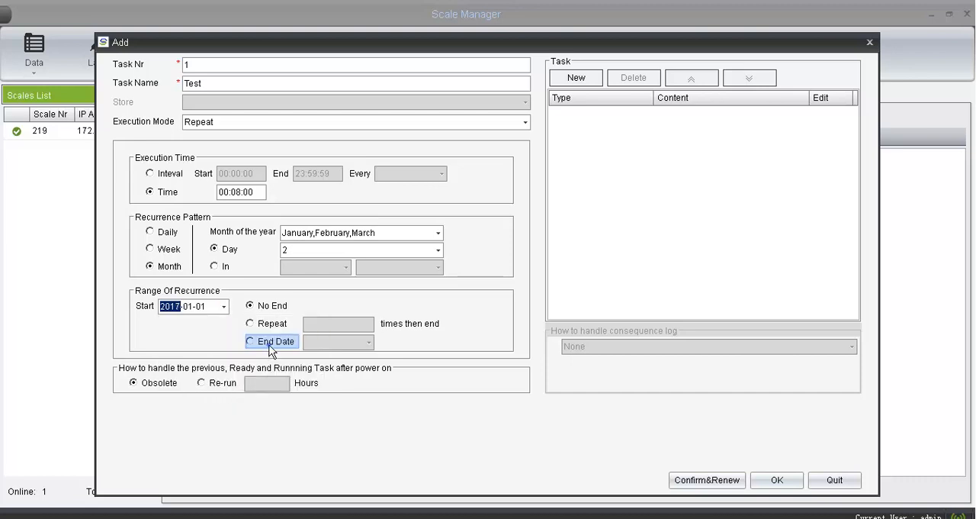
# - Limit the recurrence range with an end date of 2017-03-31
pyautogui.click(271, 347)
pyautogui.click(369, 343)
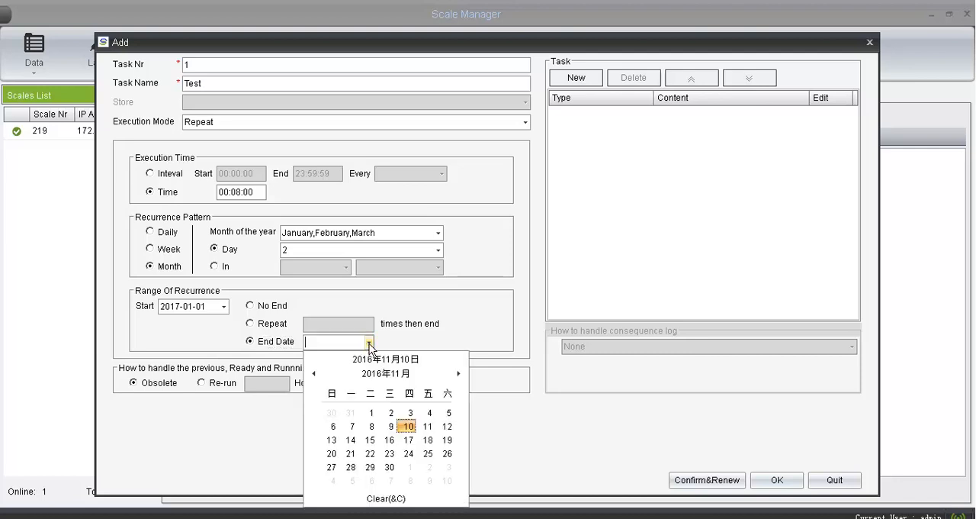
pyautogui.click(458, 373)
pyautogui.click(458, 373)
pyautogui.click(458, 373)
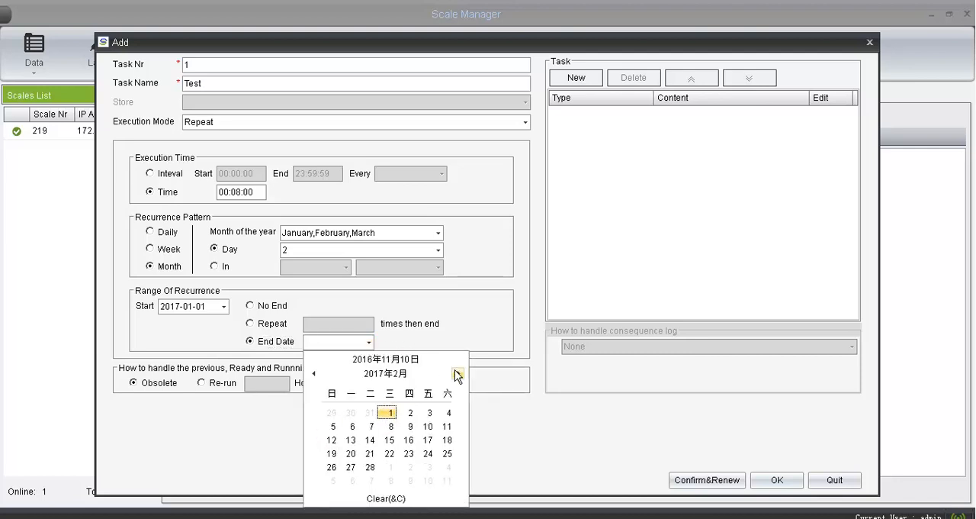
pyautogui.click(457, 373)
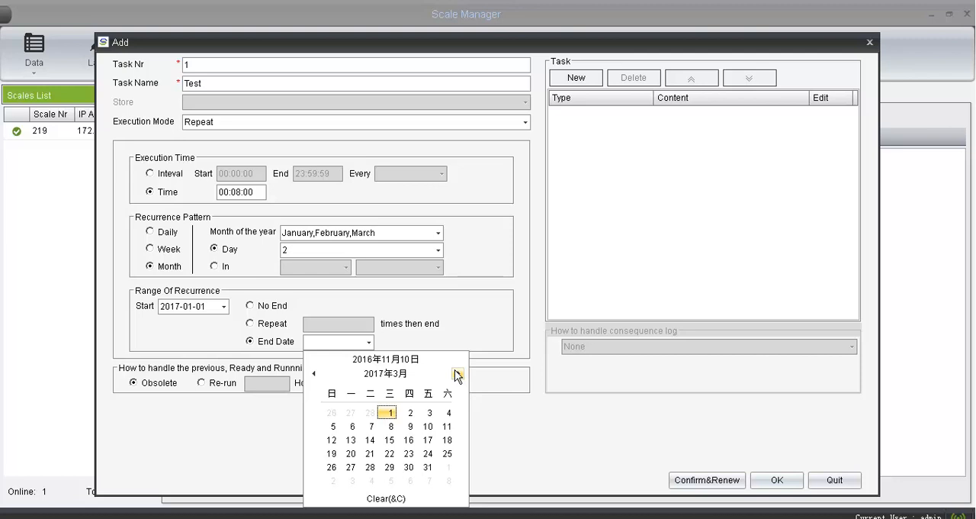
pyautogui.click(427, 467)
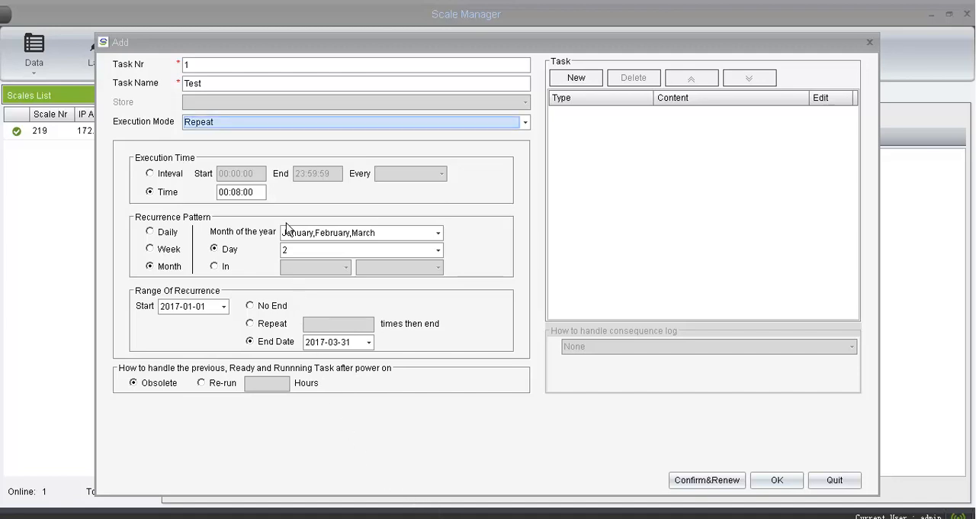
# - Change the execution mode to Trigger By File Change and use the Source File option as the trigger
pyautogui.click(282, 123)
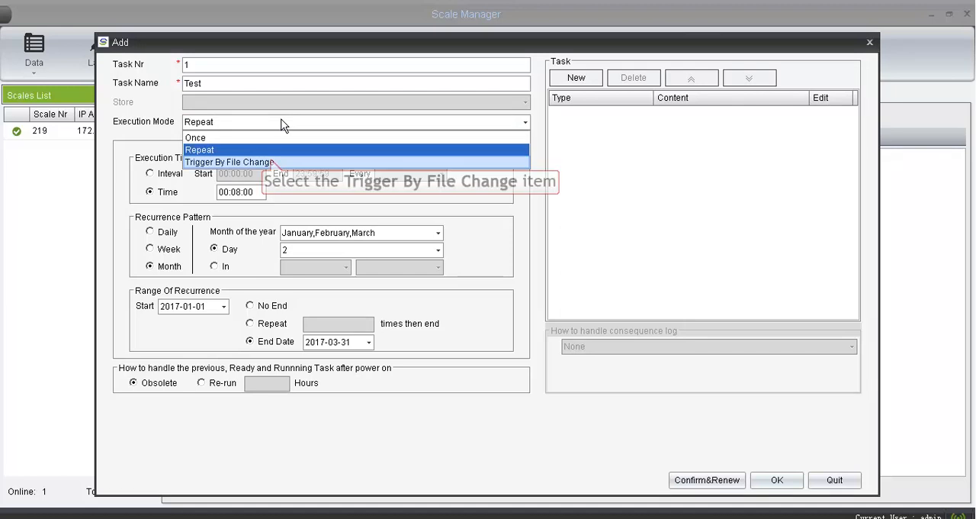
pyautogui.click(272, 161)
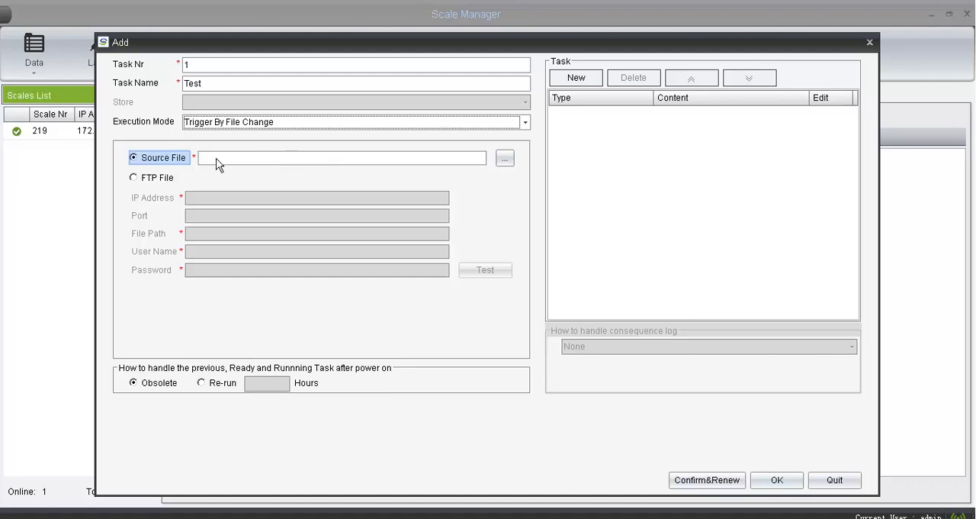
pyautogui.click(157, 160)
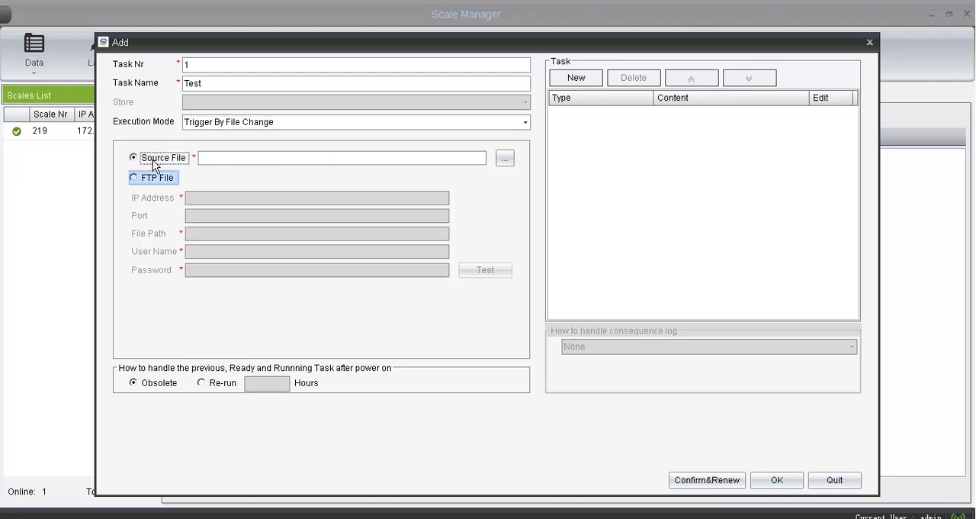
pyautogui.click(153, 179)
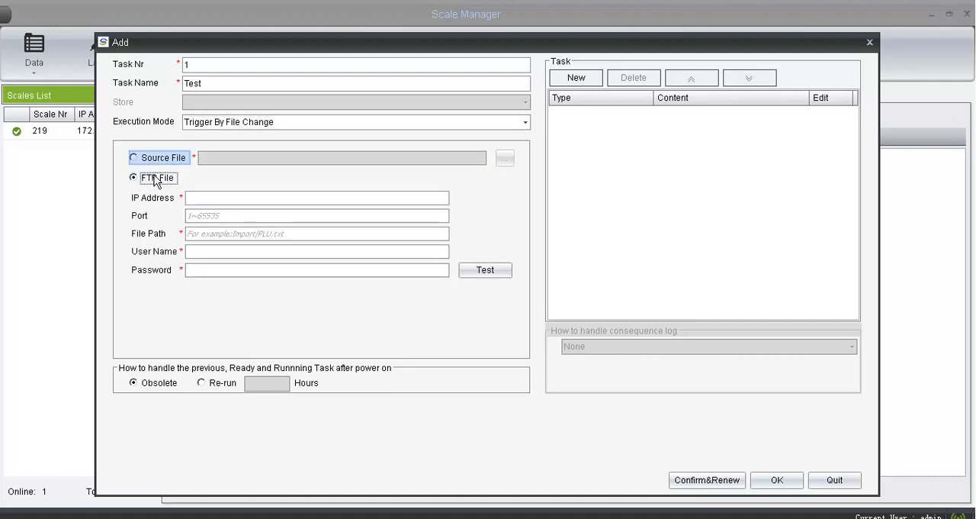
pyautogui.click(157, 160)
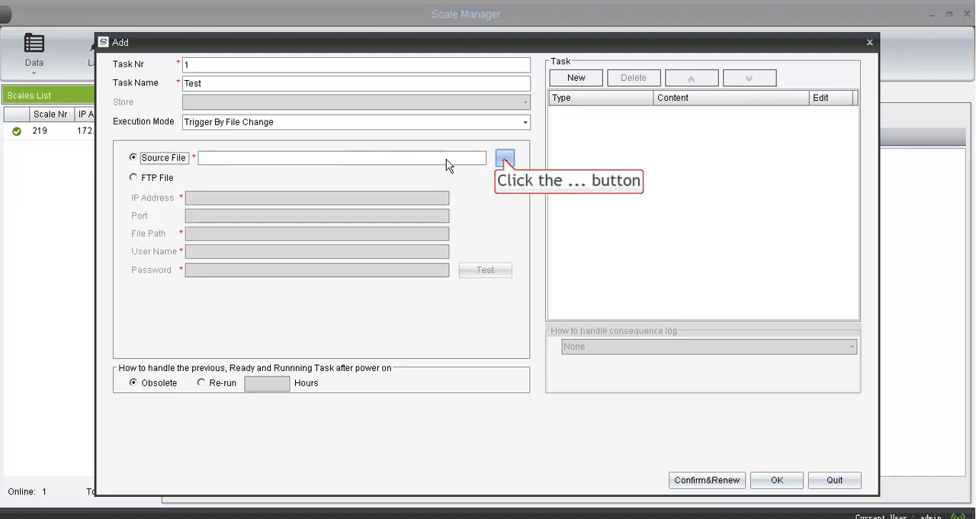
# - Choose the CurrentSettings file in the Visual Studio 2005\Settings documents folder as the trigger's source file
pyautogui.click(503, 158)
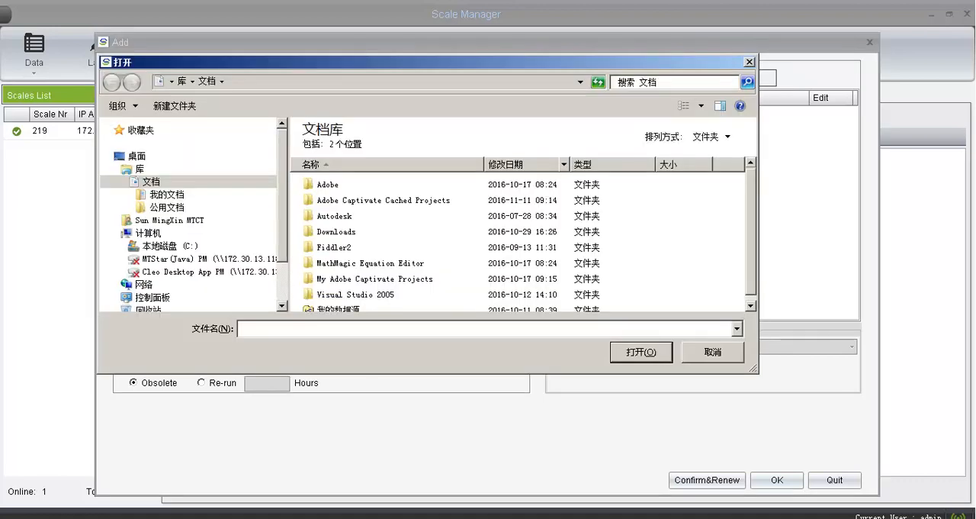
pyautogui.doubleClick(342, 294)
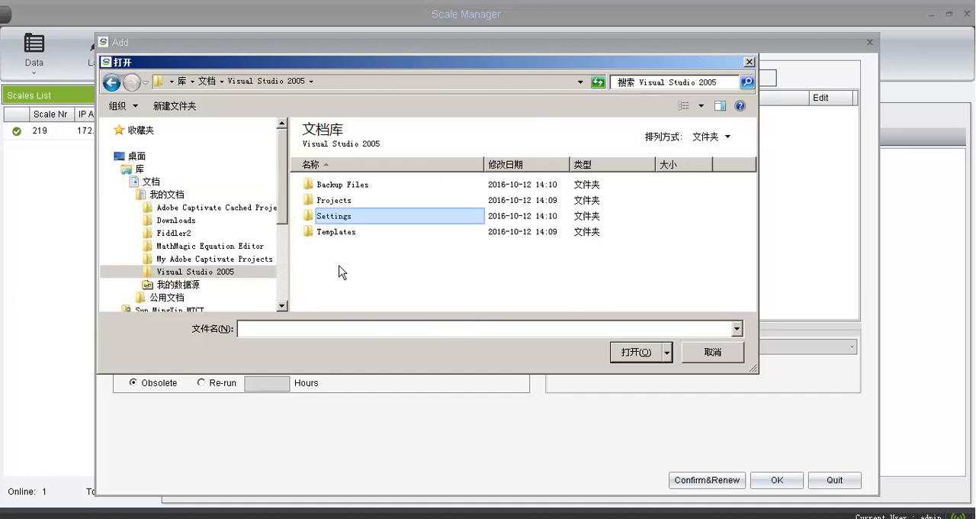
pyautogui.doubleClick(340, 217)
pyautogui.doubleClick(340, 184)
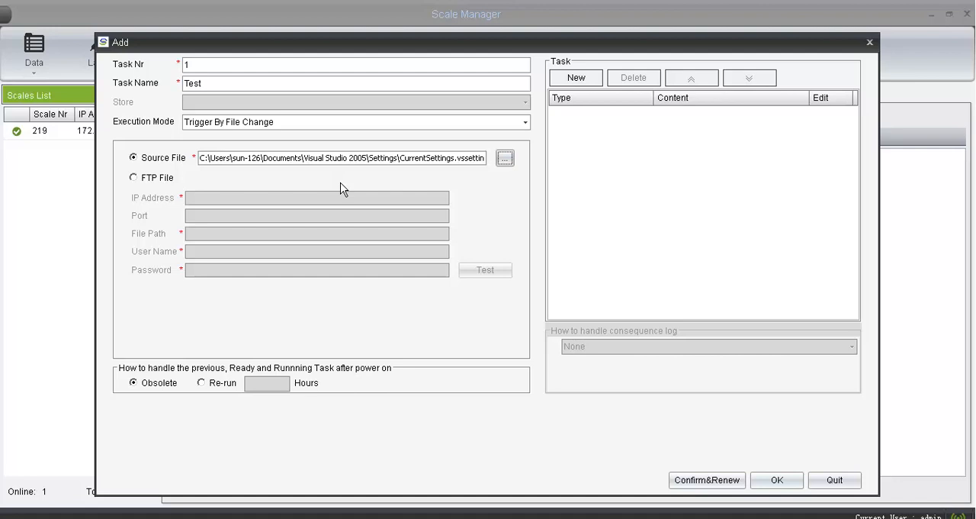
# - Set the trigger to the FTP file /Export/plu.xls on server 172.30.11.102 with the FTP user name and password, and test the connection
pyautogui.click(151, 180)
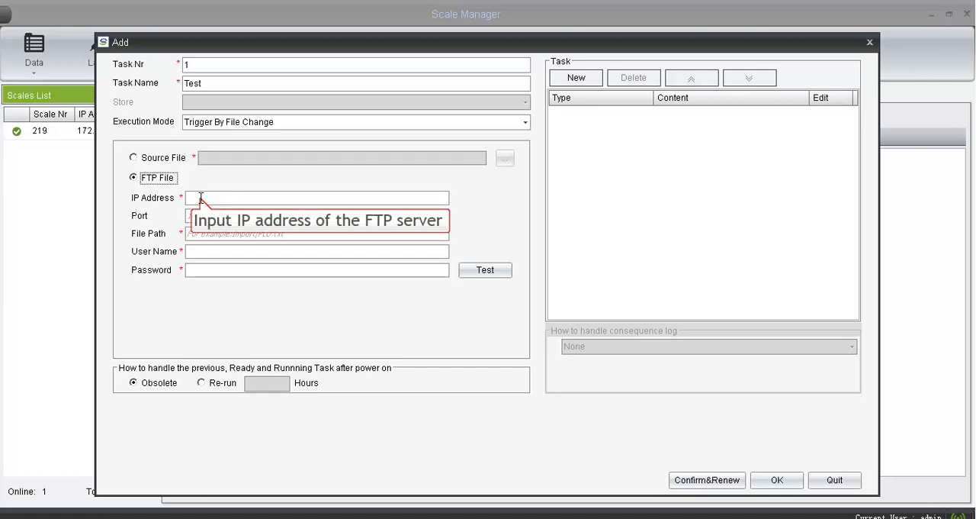
pyautogui.click(201, 199)
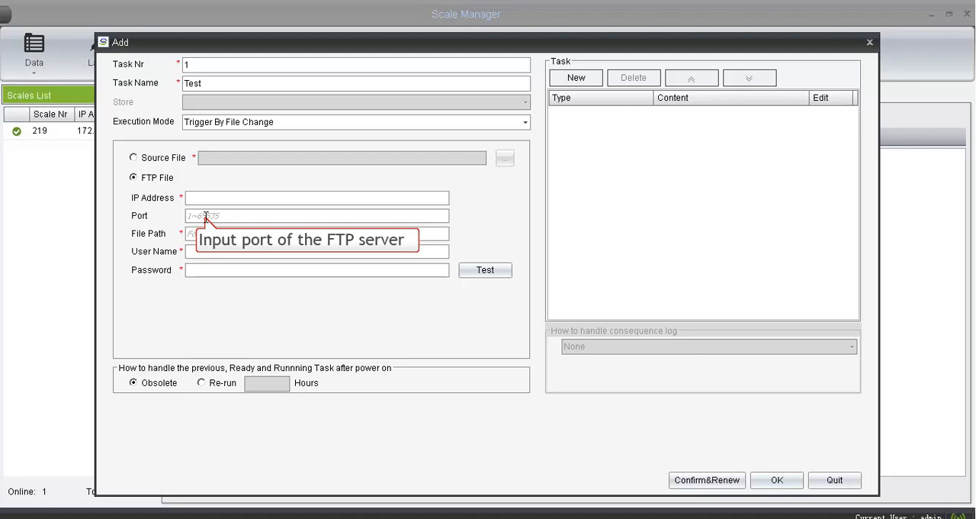
pyautogui.click(206, 217)
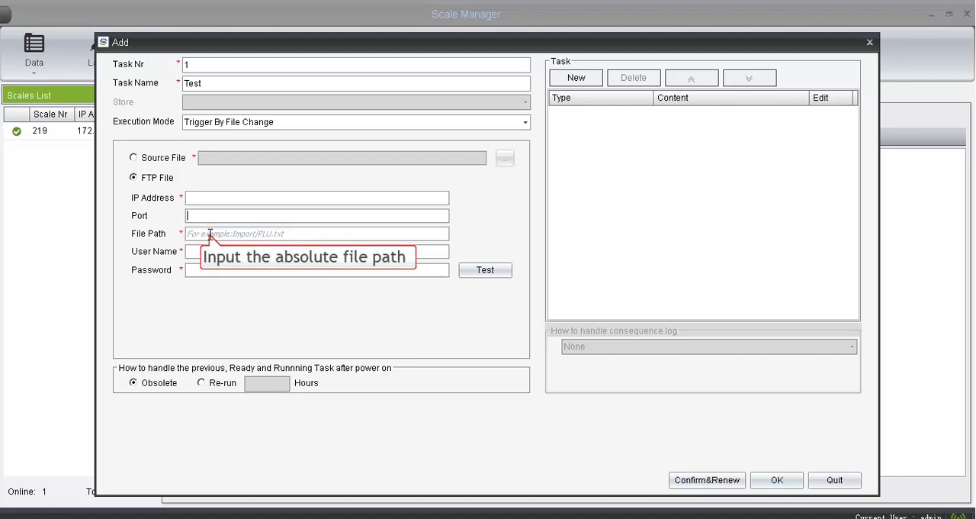
pyautogui.click(210, 234)
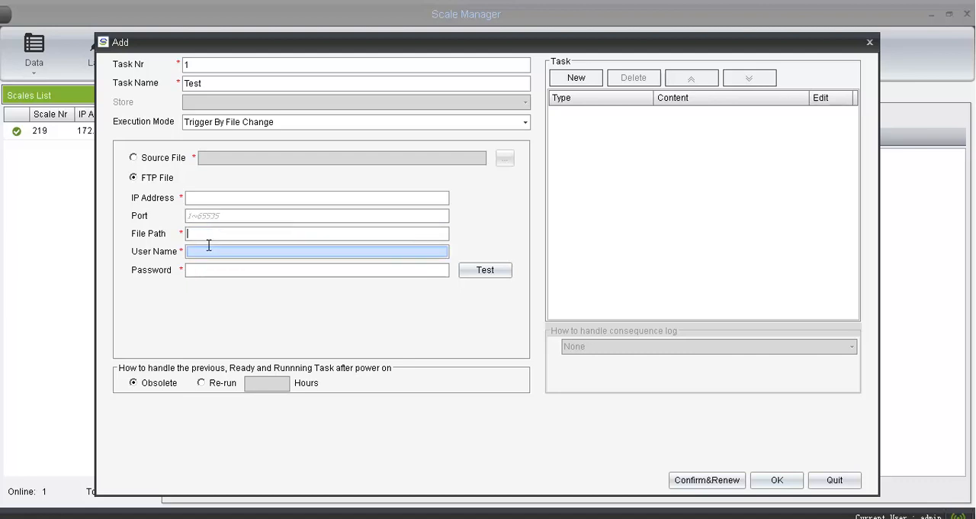
pyautogui.click(212, 267)
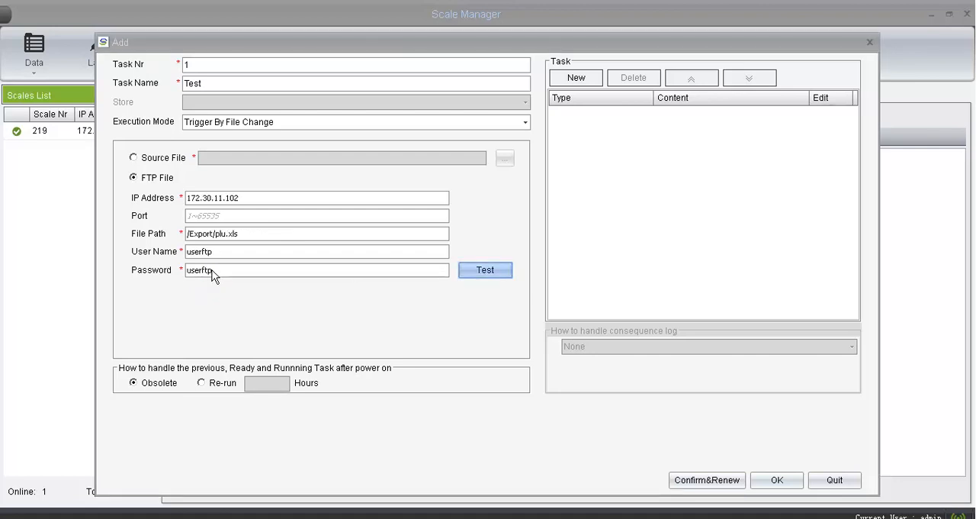
pyautogui.click(492, 271)
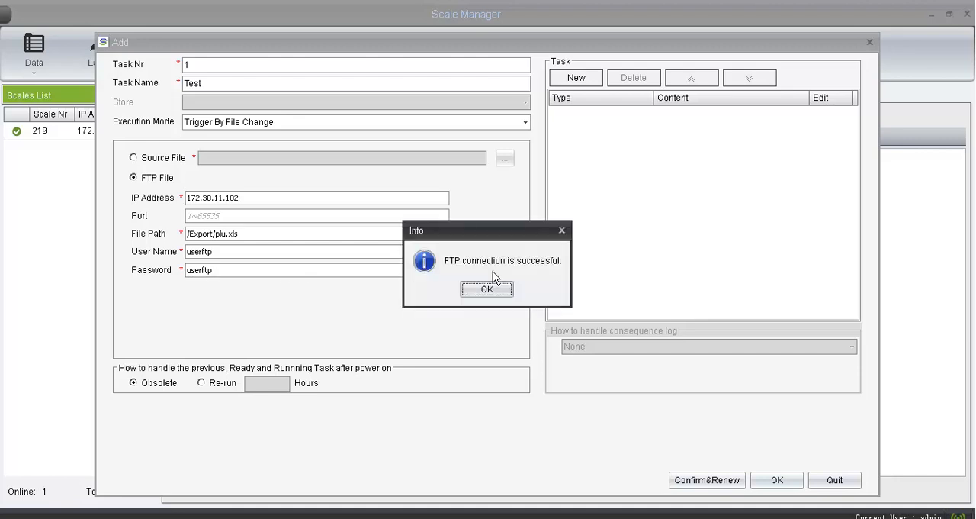
pyautogui.click(487, 289)
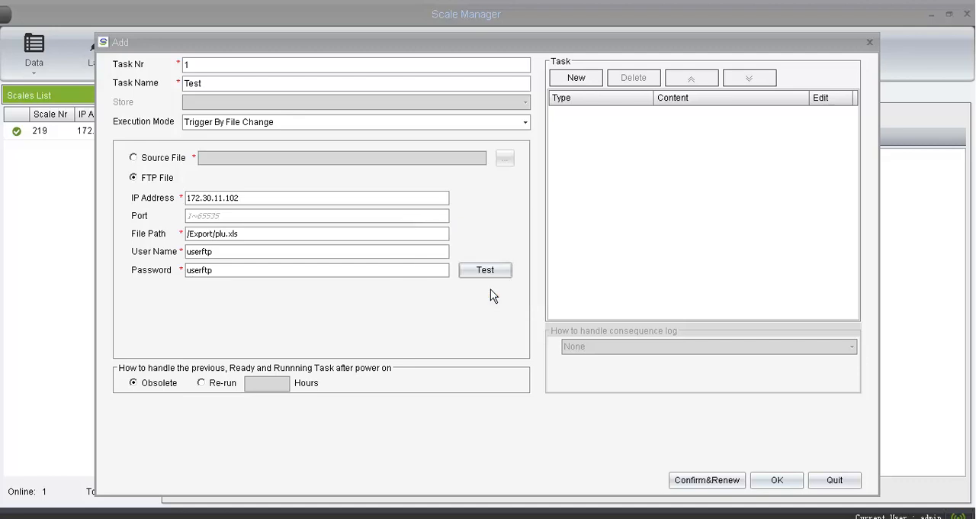